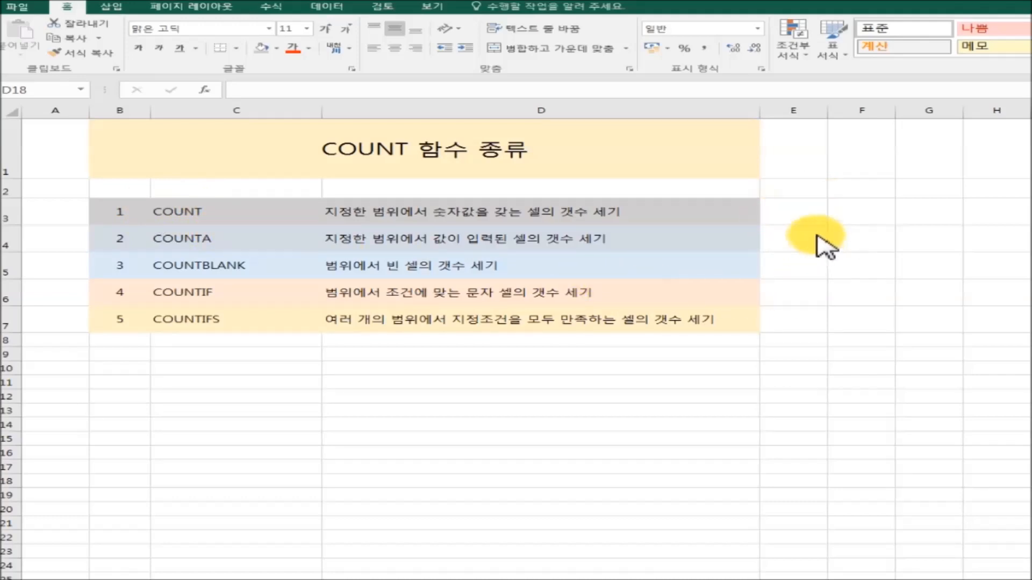
click(790, 222)
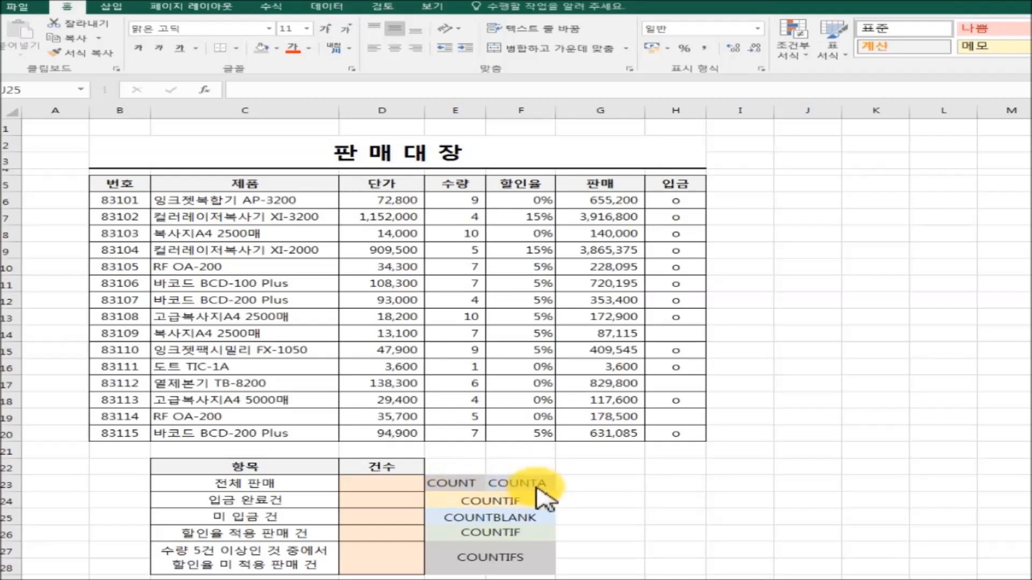
Count the total sales (전체 판매) in D23 with a COUNTA function over the number column range B6:B20.
click(381, 484)
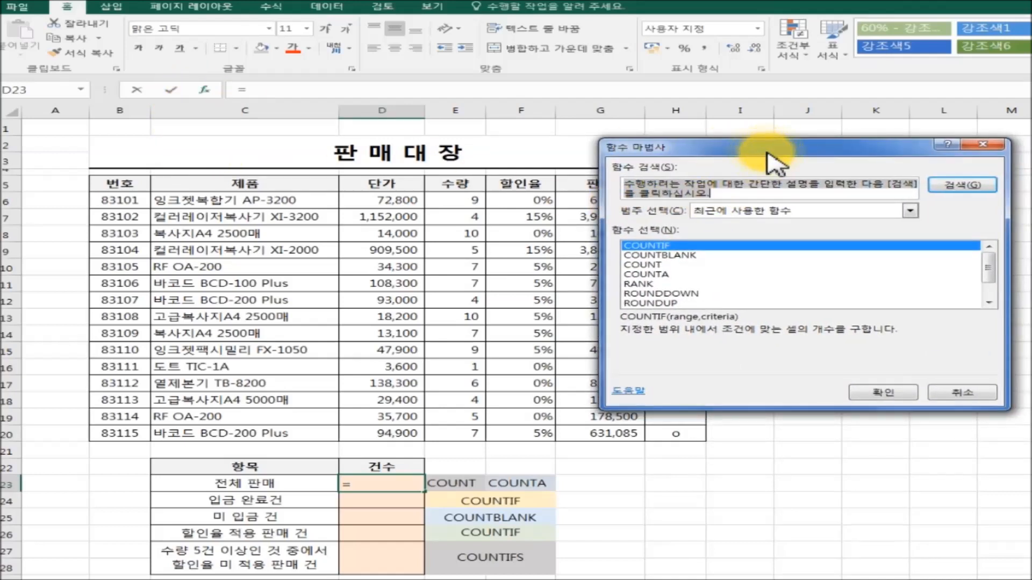
click(671, 274)
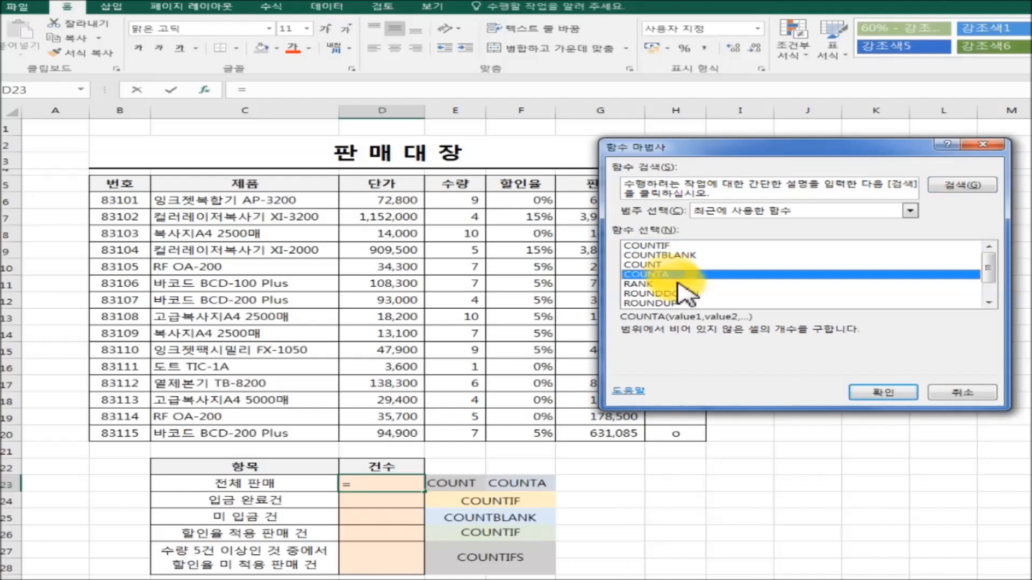
click(892, 395)
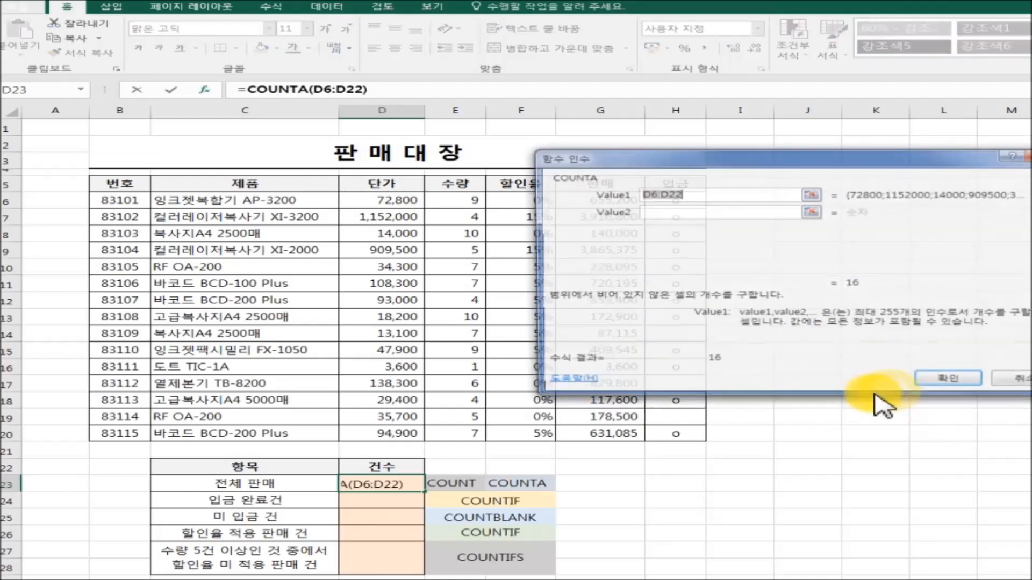
drag(720, 166, 846, 177)
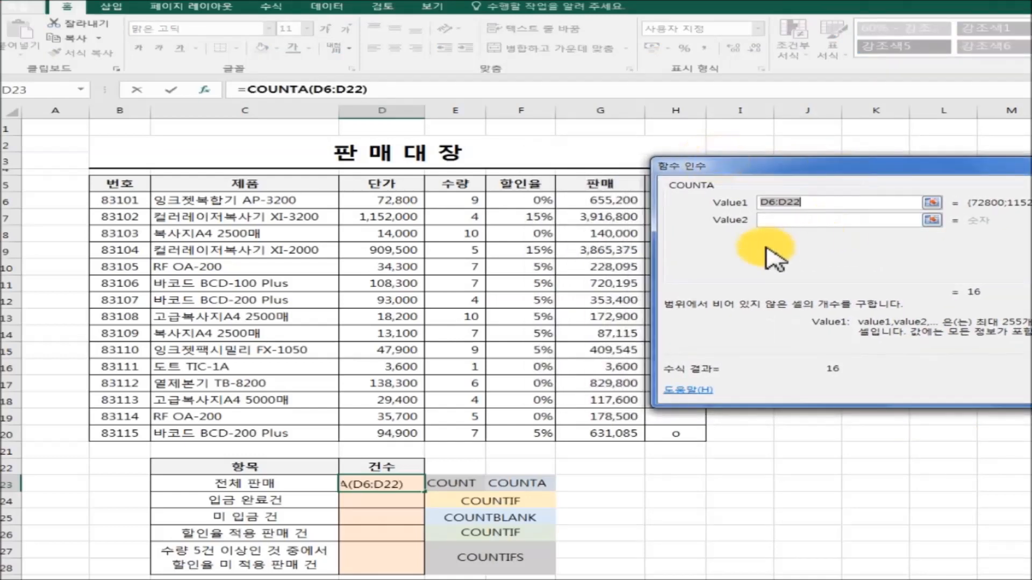
click(931, 203)
drag(125, 201, 130, 430)
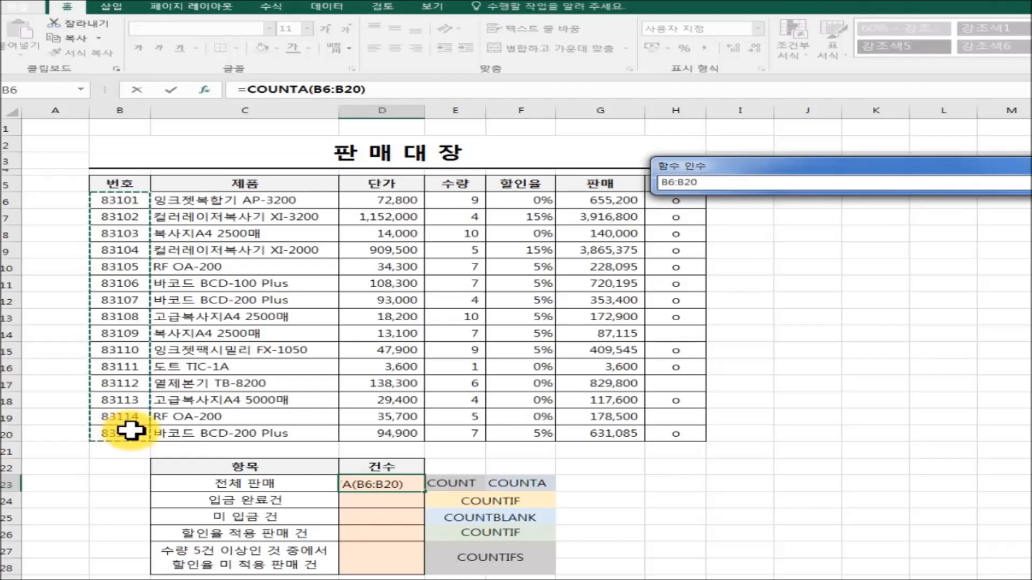
drag(862, 173, 661, 238)
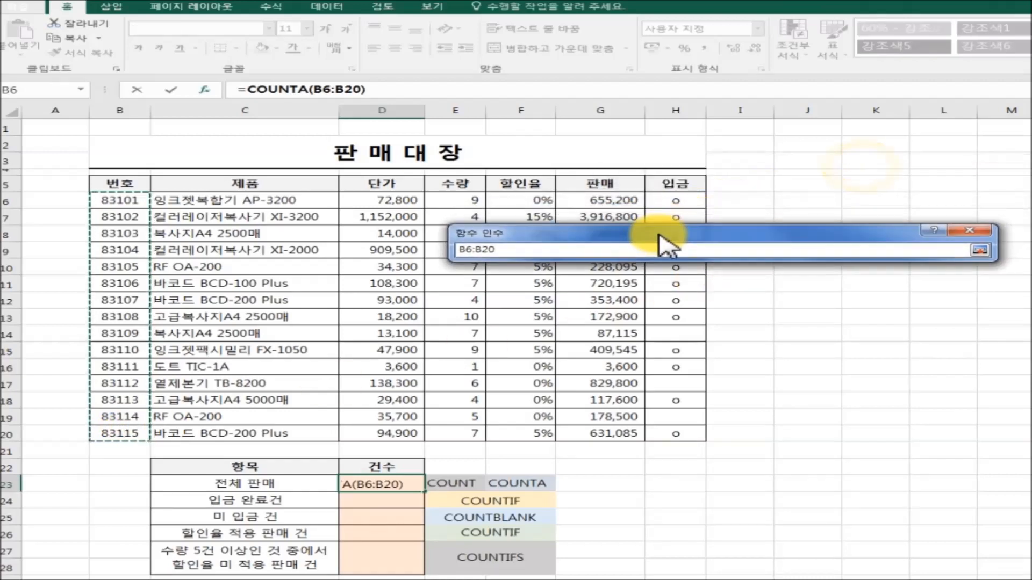
click(980, 250)
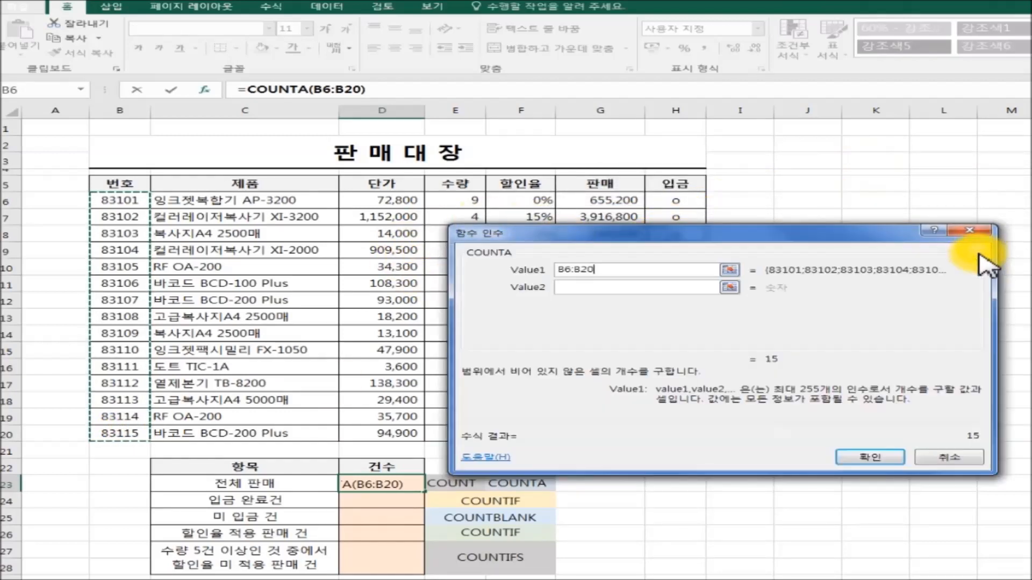
click(889, 473)
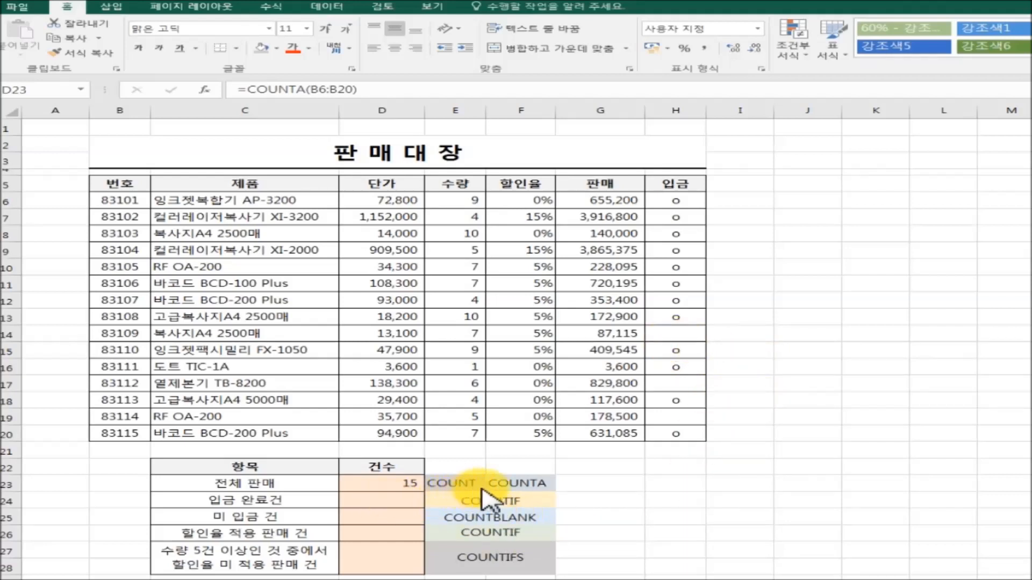
Insert a COUNTIF function in D24 for the paid cases (입금 완료건), with the deposit column H6:H20 as its range.
click(395, 499)
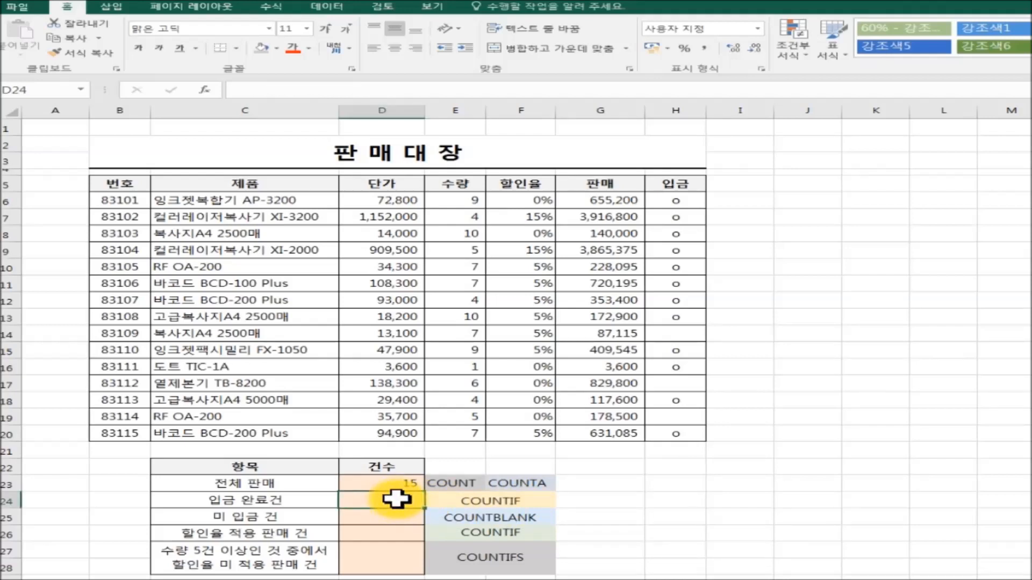
key(shift+F3)
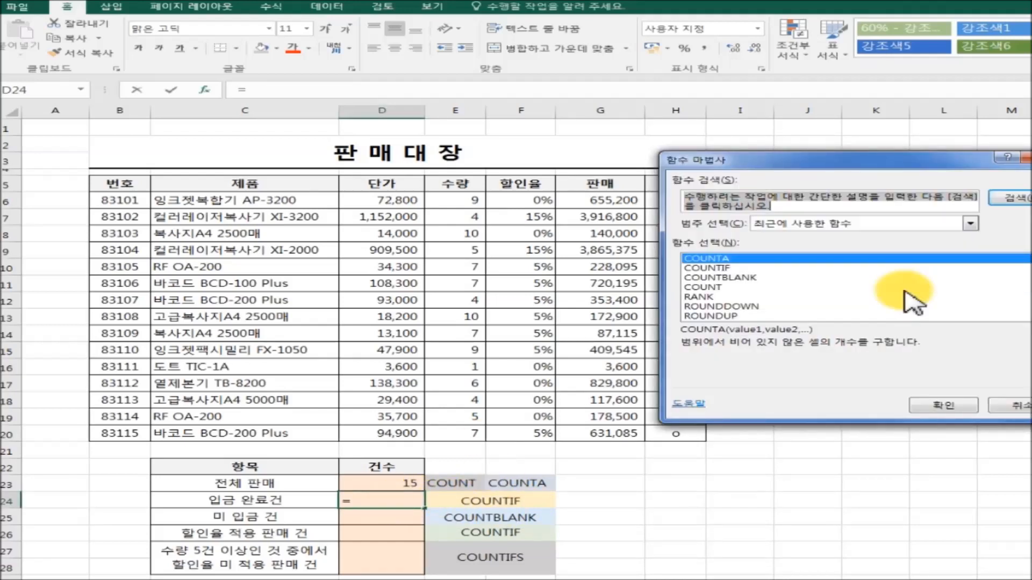
click(744, 268)
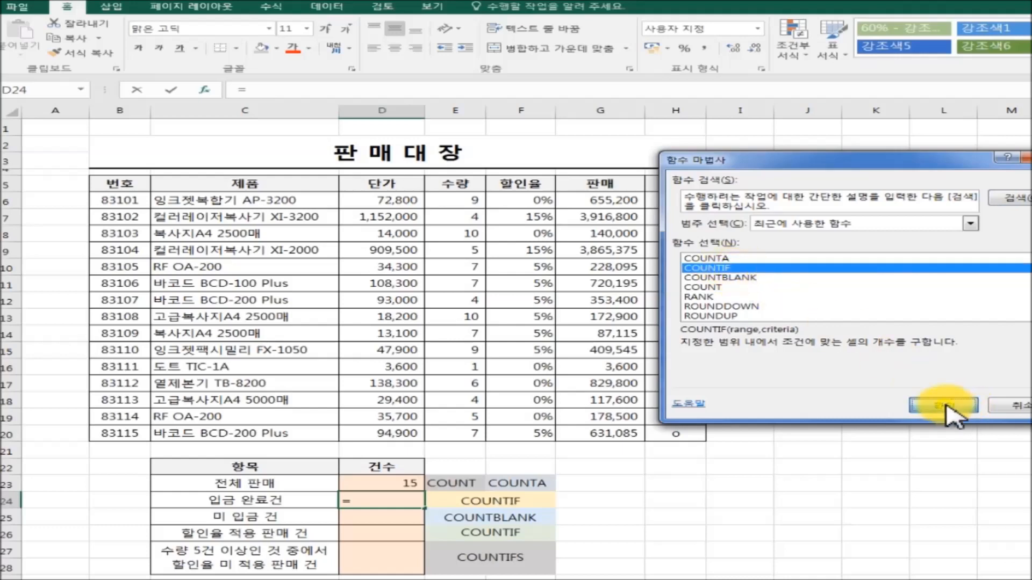
click(947, 407)
drag(866, 177, 955, 221)
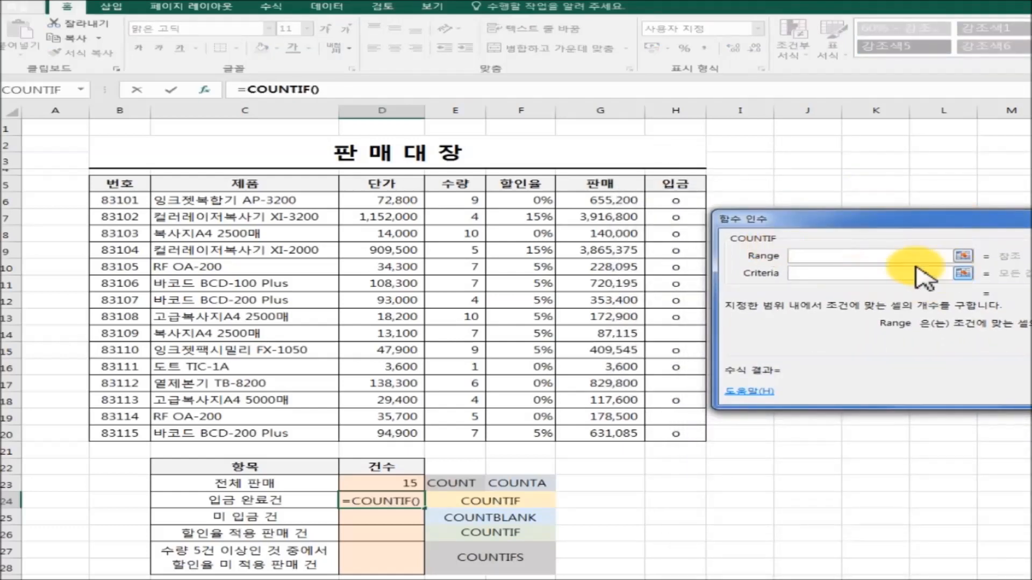
click(962, 256)
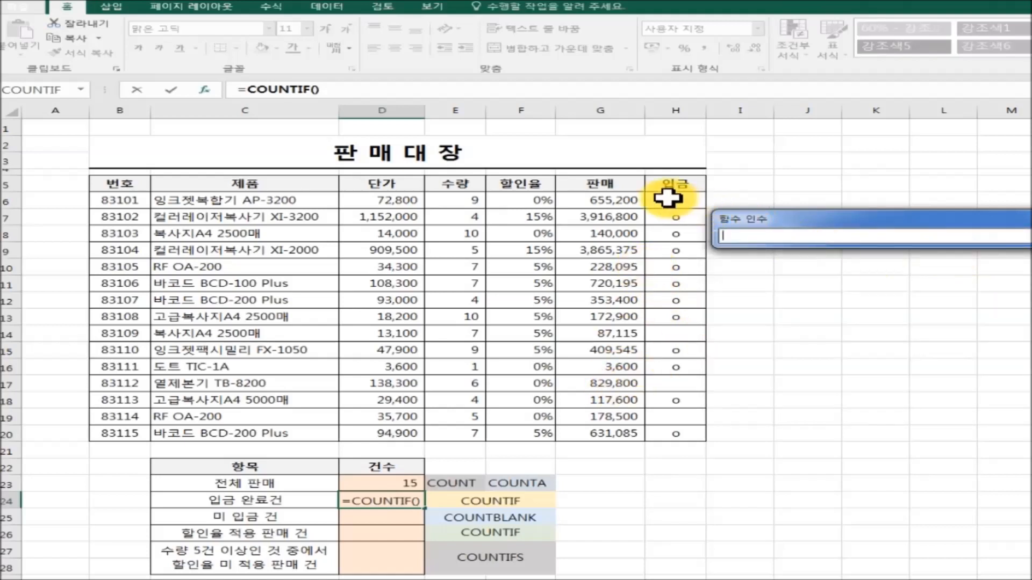
drag(668, 198, 663, 354)
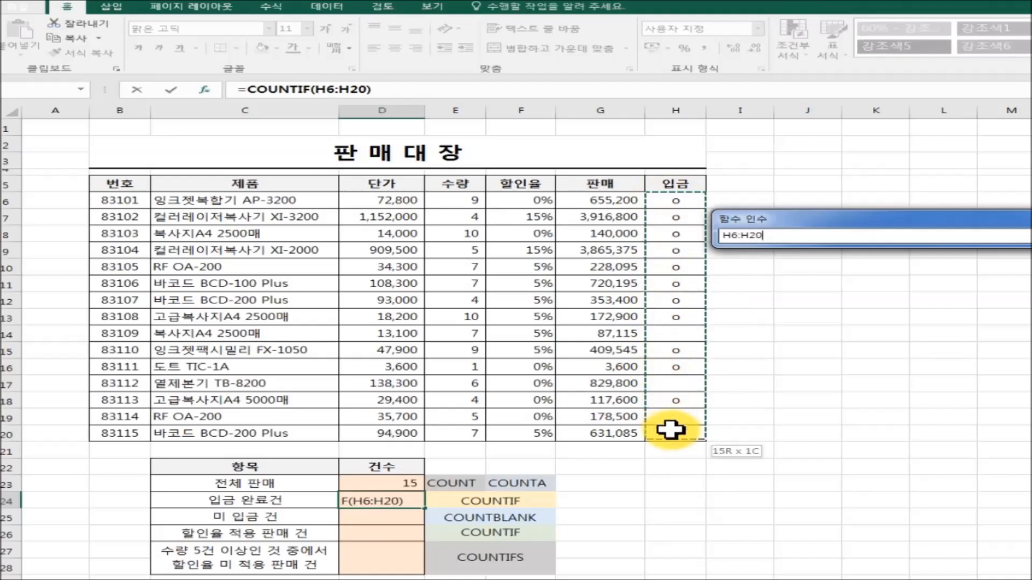
drag(860, 221, 643, 119)
click(971, 132)
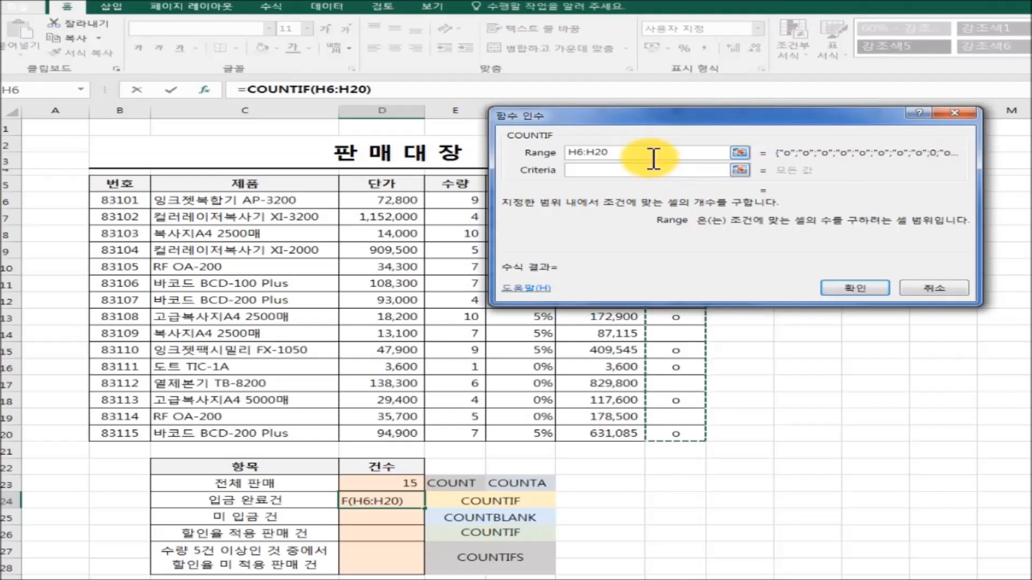
drag(683, 126, 708, 92)
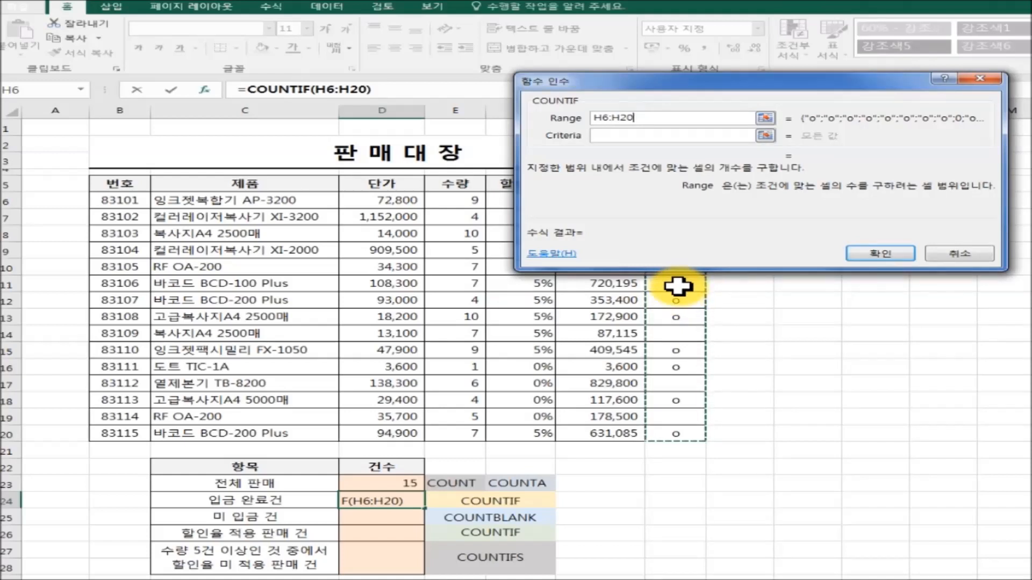
Add the criterion "O" after the range and complete the formula as =COUNTIF(H6:H20,"O").
text(,)
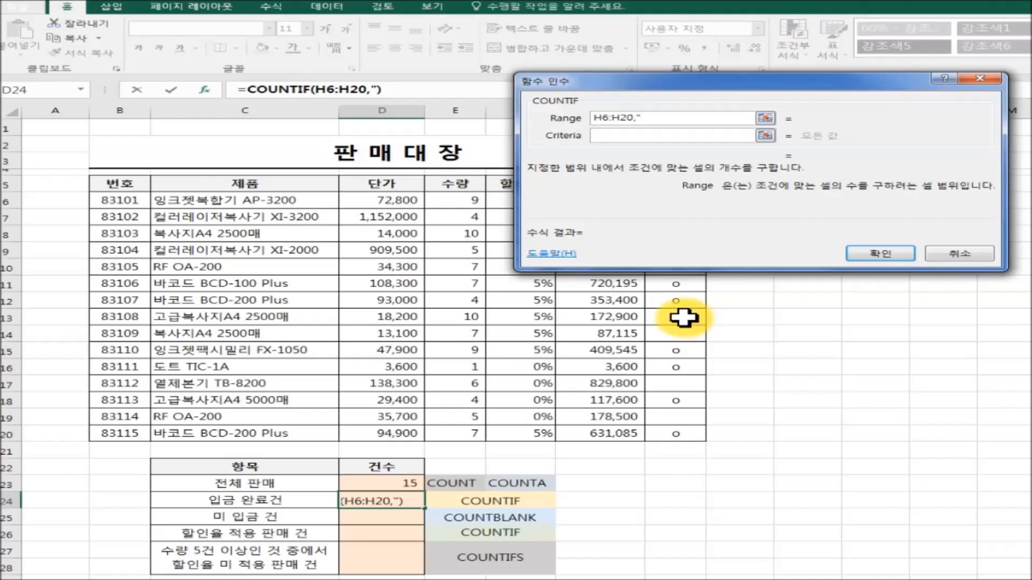
text(O")
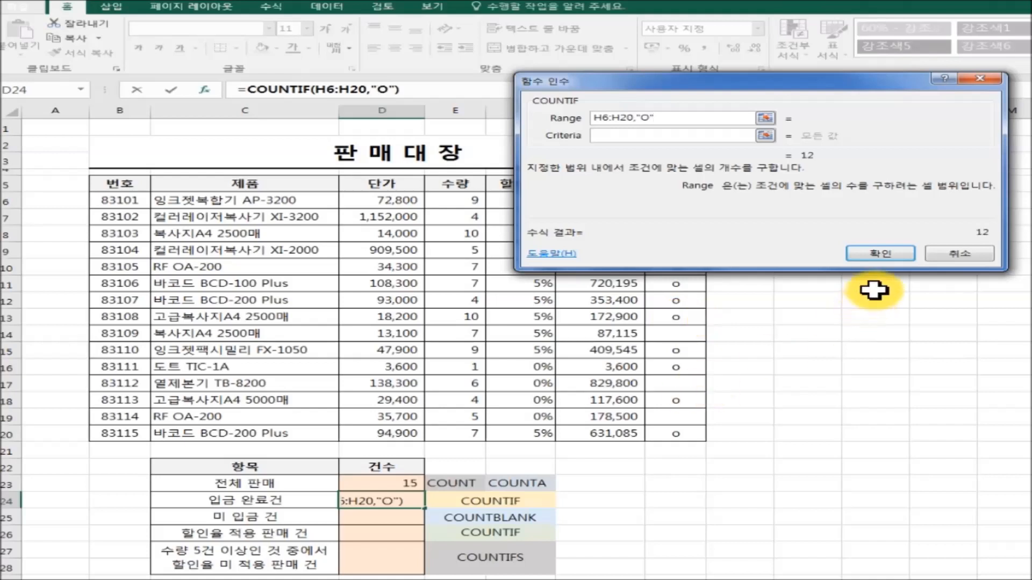
click(880, 254)
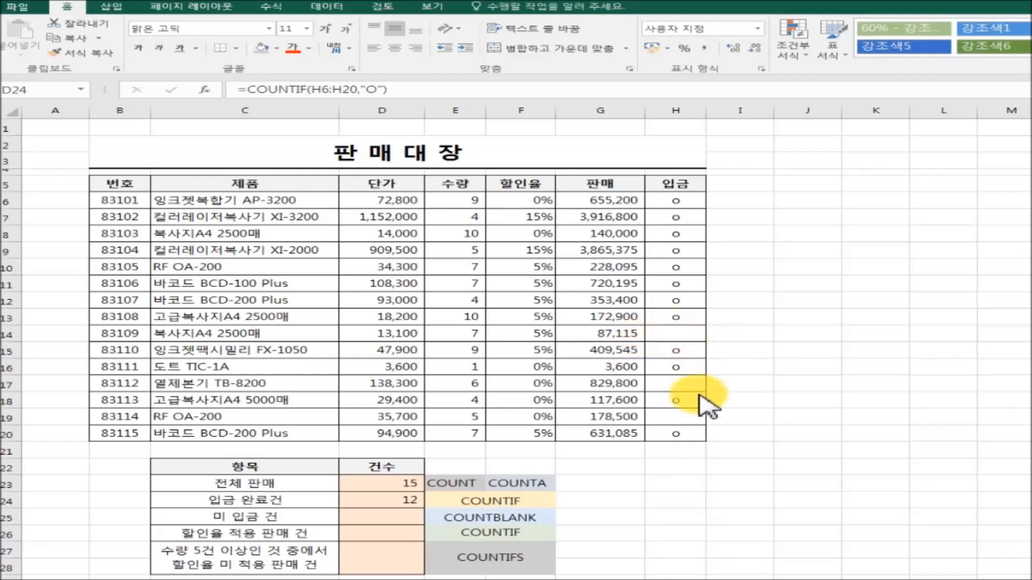
Count the unpaid cases (미 입금 건) in D25 with a COUNTBLANK function over the deposit column range H6:H20.
click(401, 520)
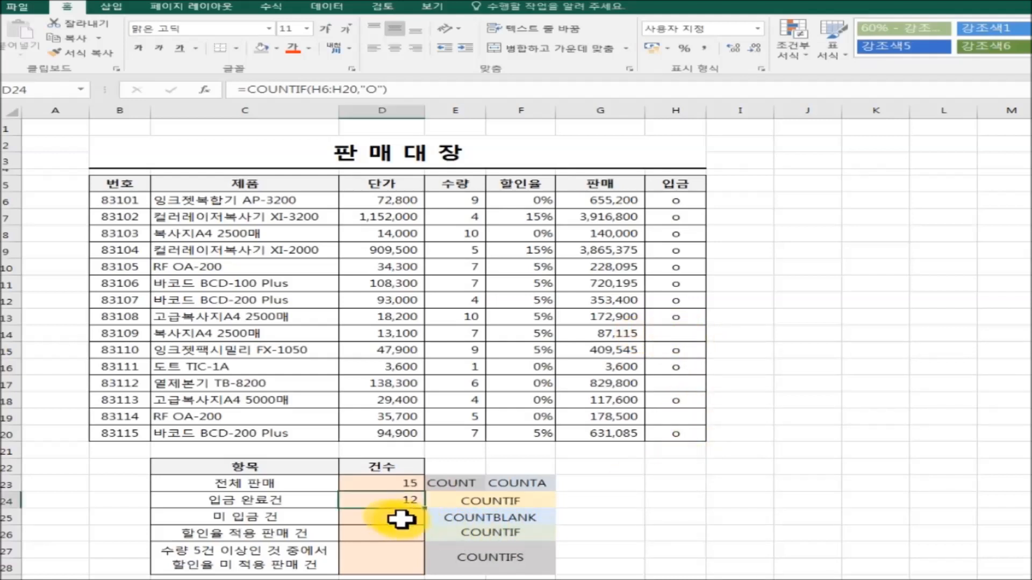
click(207, 90)
click(638, 163)
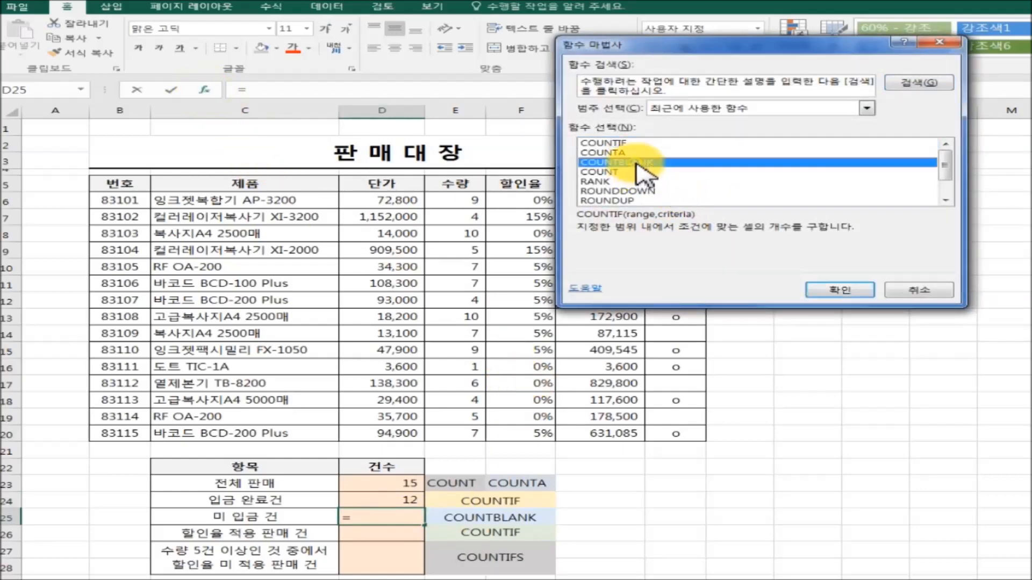
click(840, 291)
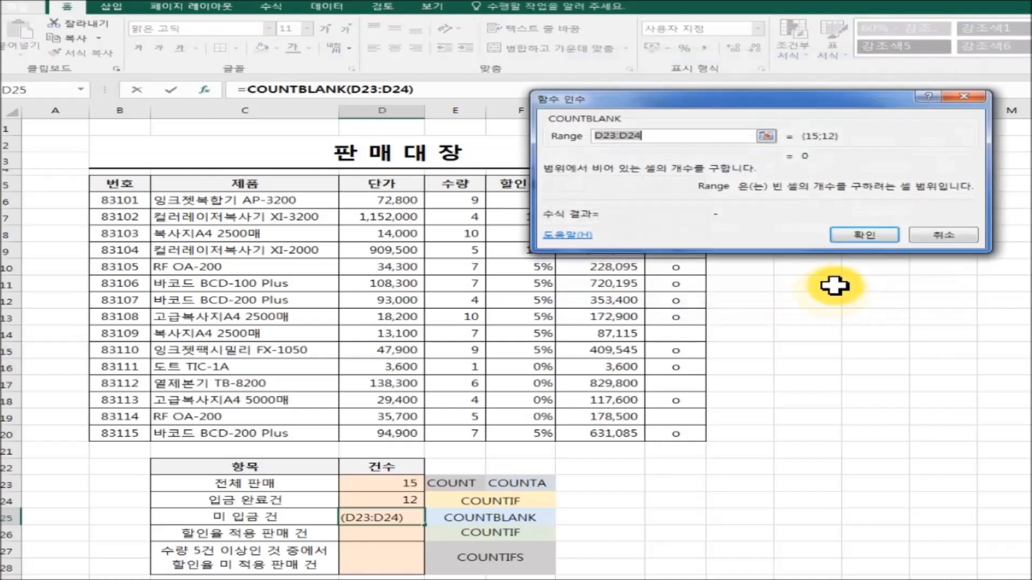
drag(744, 113, 948, 200)
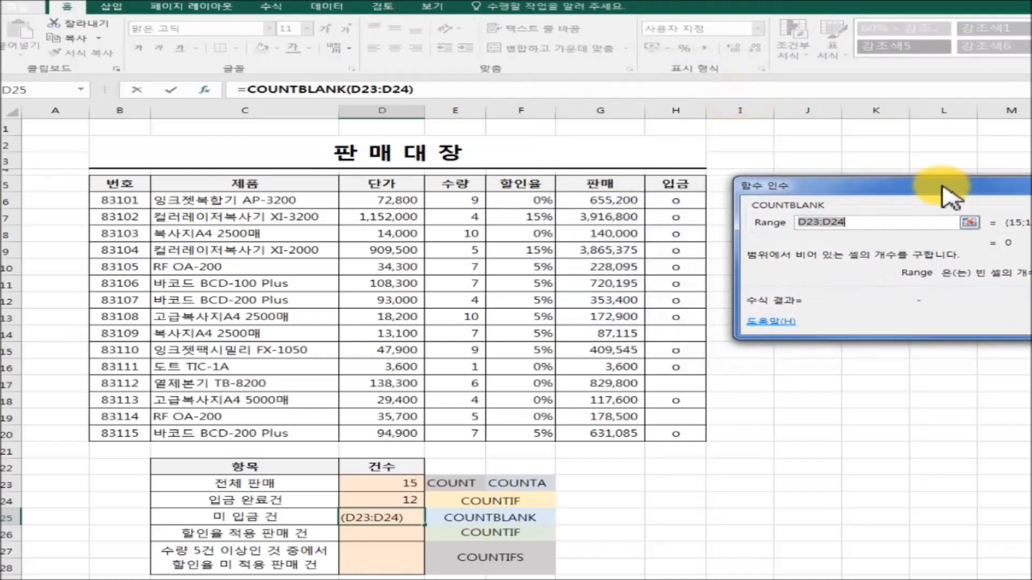
click(969, 223)
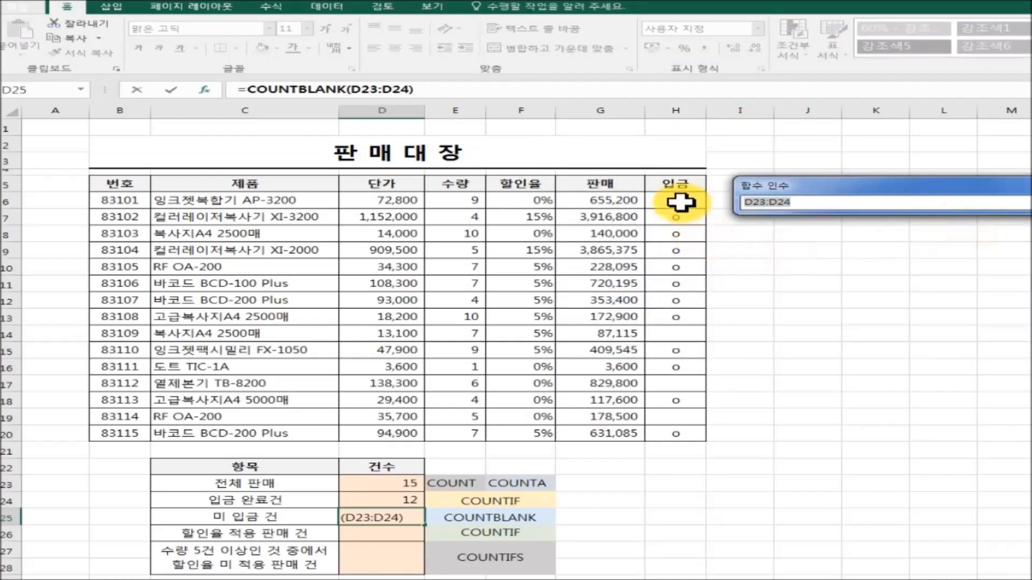
drag(680, 201, 681, 433)
drag(903, 193, 580, 98)
click(849, 110)
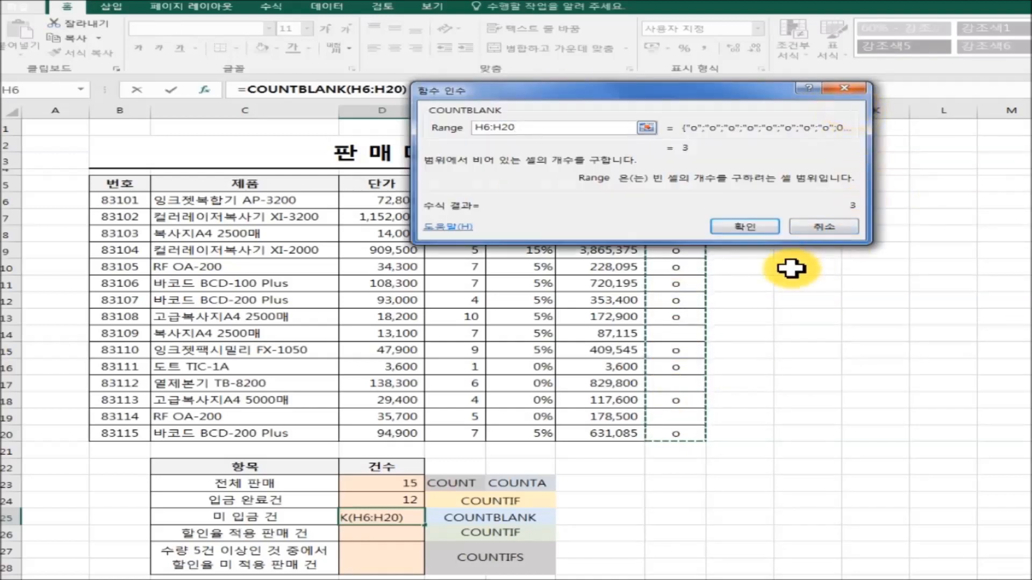
click(751, 231)
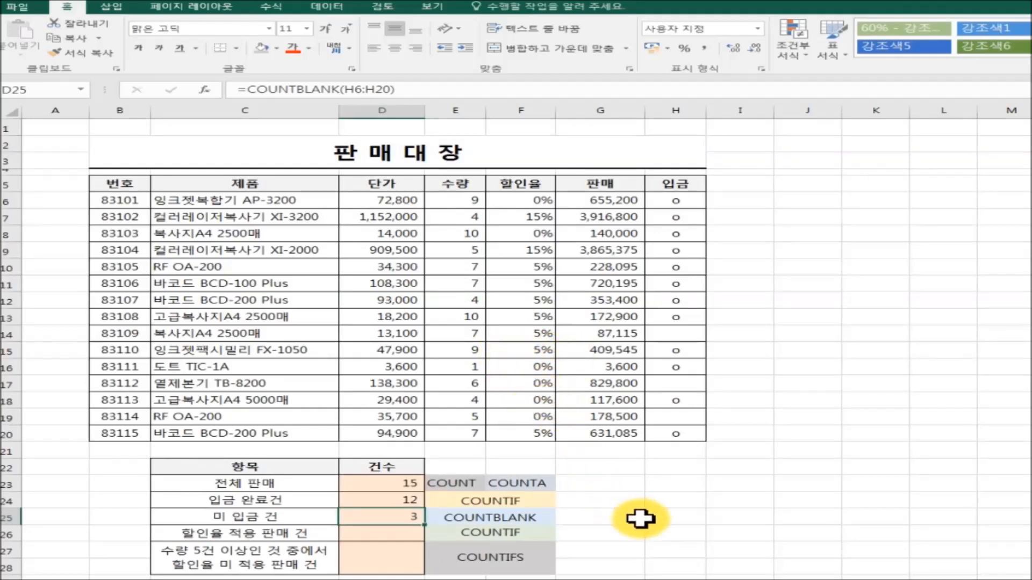
Count the discounted sales (할인율 적용 판매 건) in D26 with a COUNTIF function over the discount range F6:F20, using the criterion ">0".
click(371, 533)
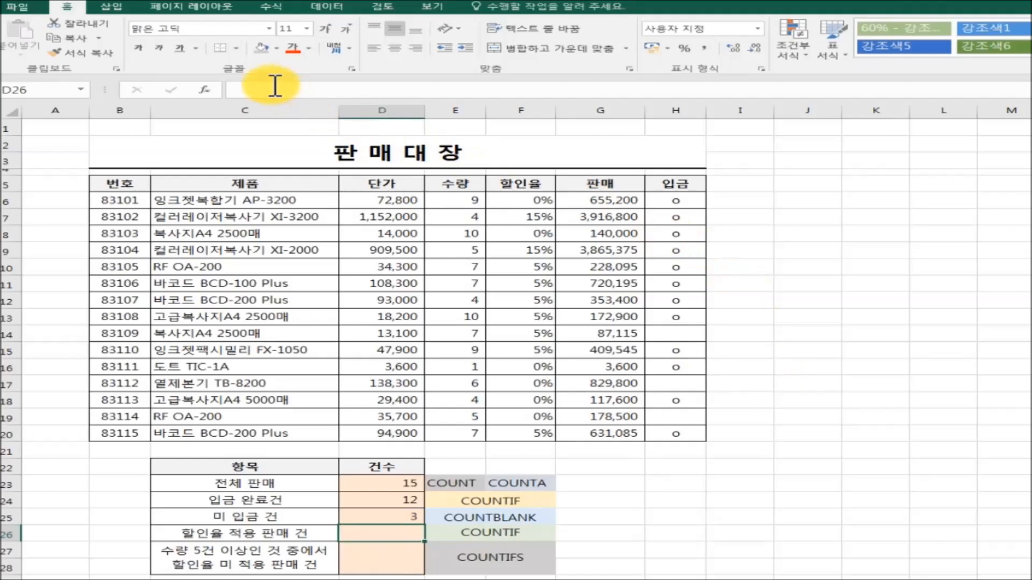
click(207, 90)
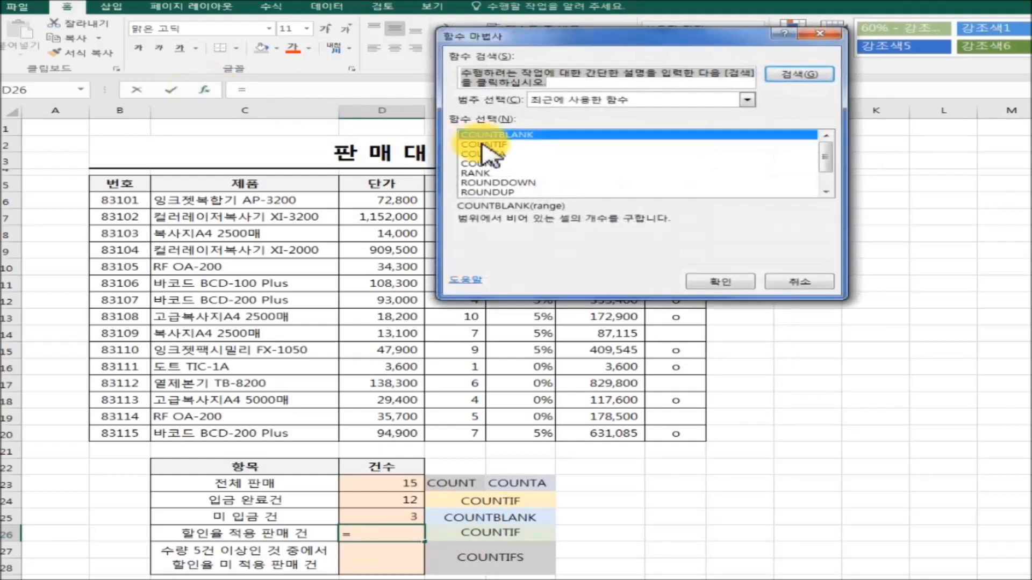
click(524, 144)
click(732, 285)
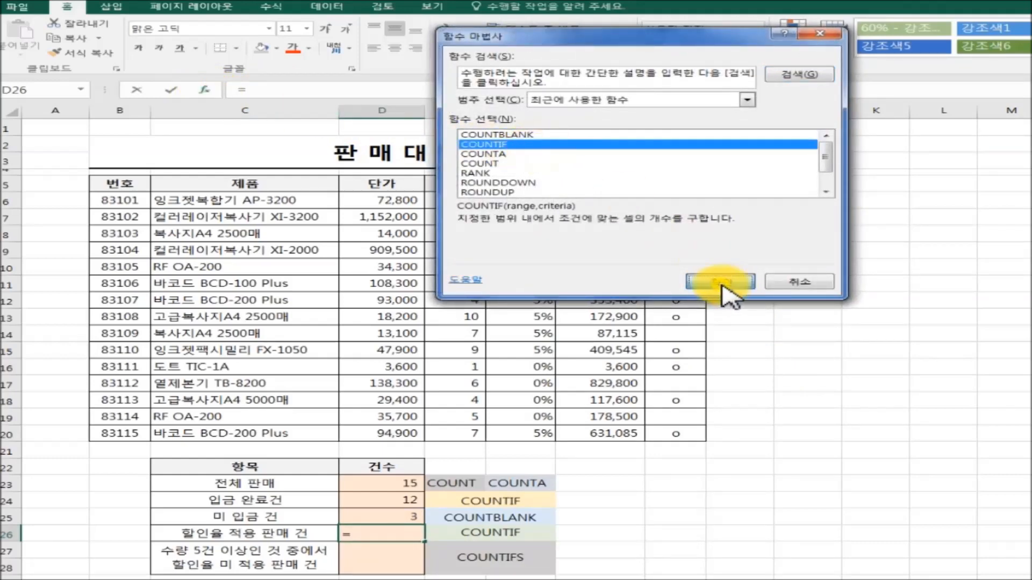
drag(695, 77, 753, 51)
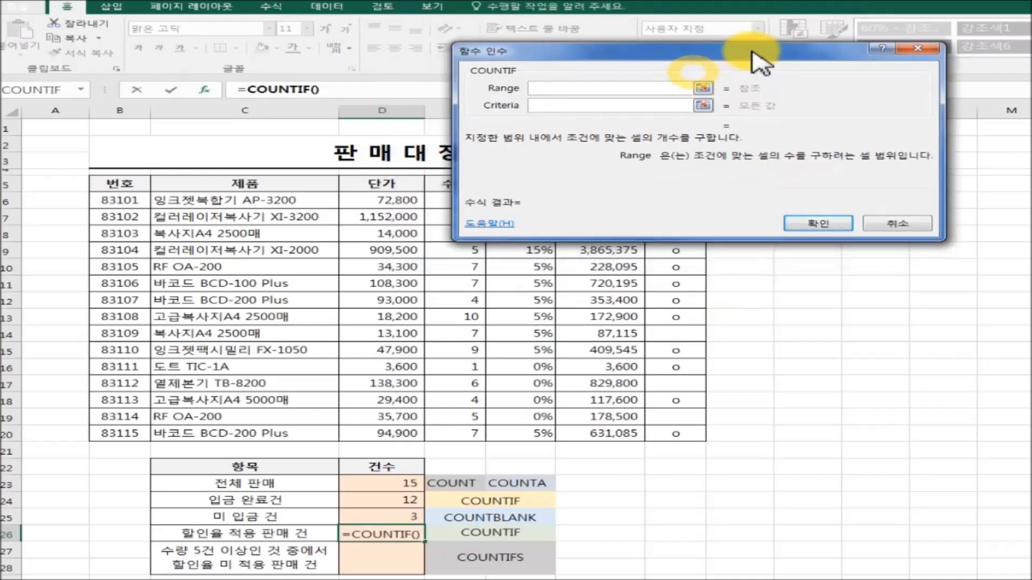
click(702, 88)
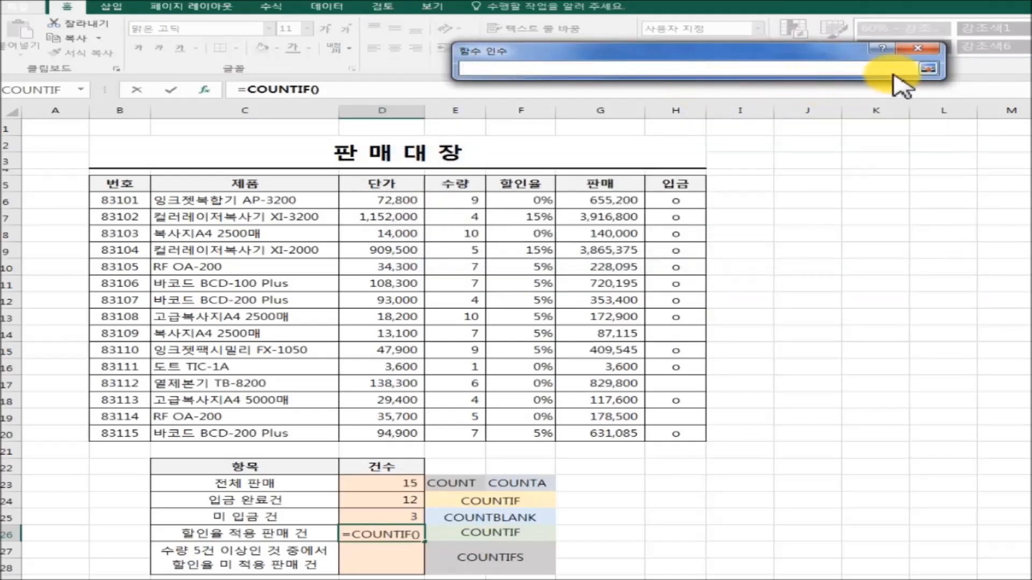
click(930, 70)
click(710, 93)
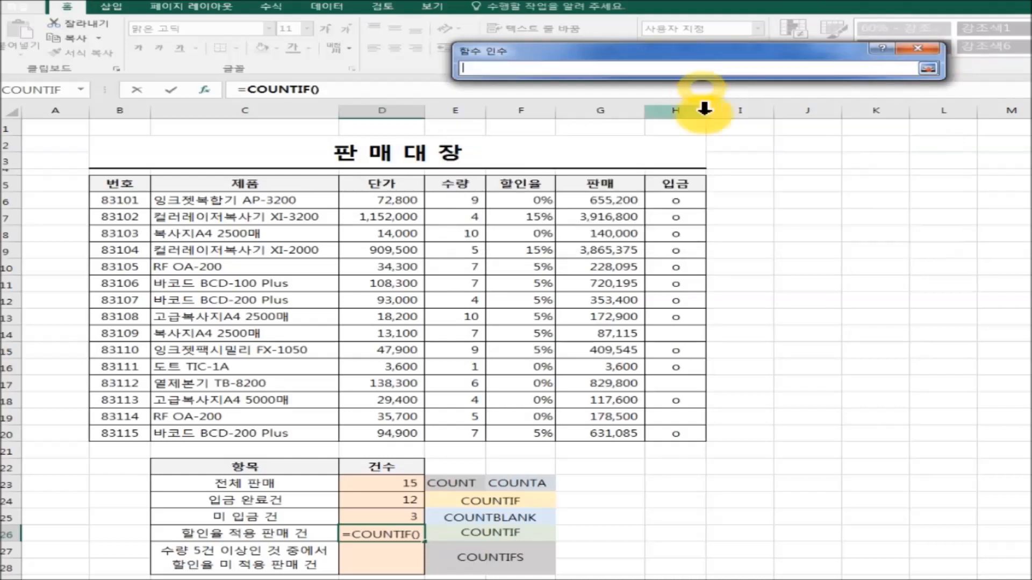
click(529, 202)
drag(530, 202, 530, 433)
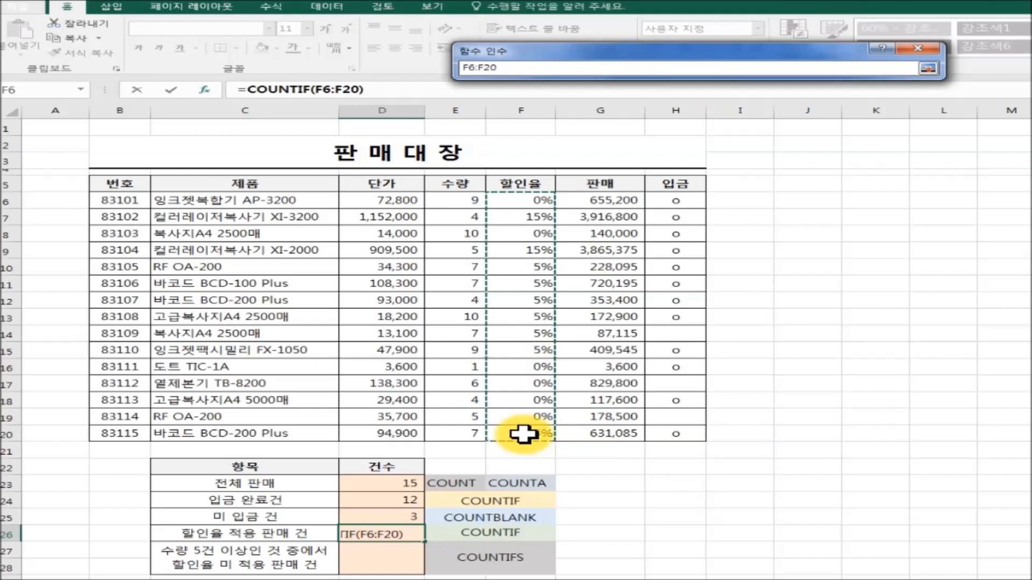
click(928, 69)
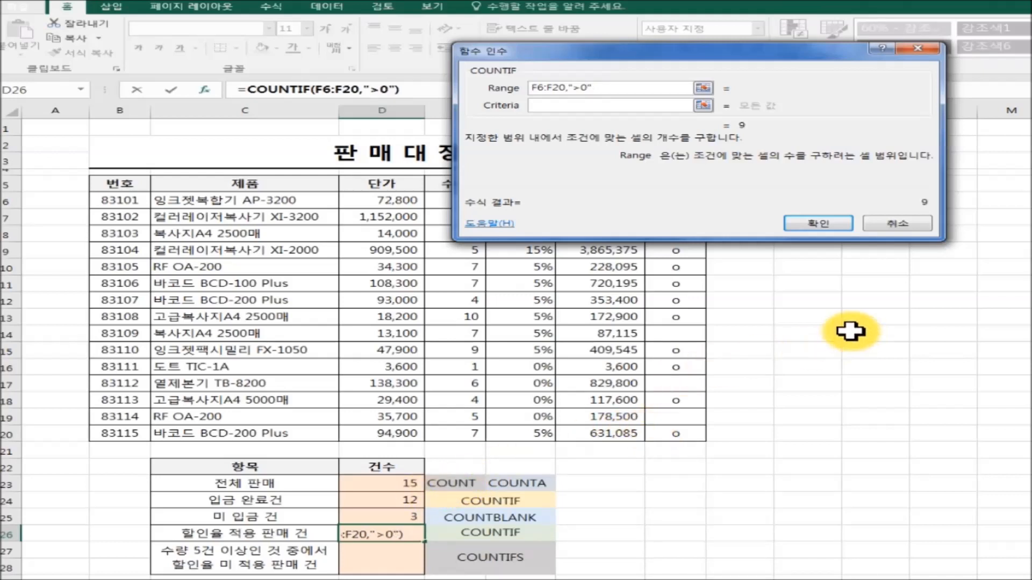
click(815, 223)
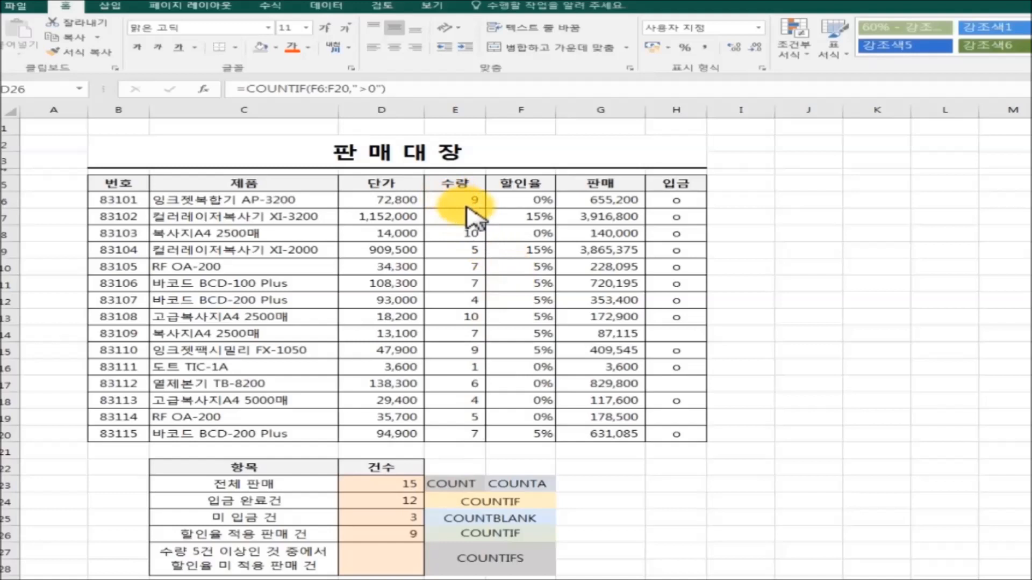
Examine the quantity values in E6:E20 and the discount rates in F6:F20 as the two condition ranges.
drag(455, 199, 460, 427)
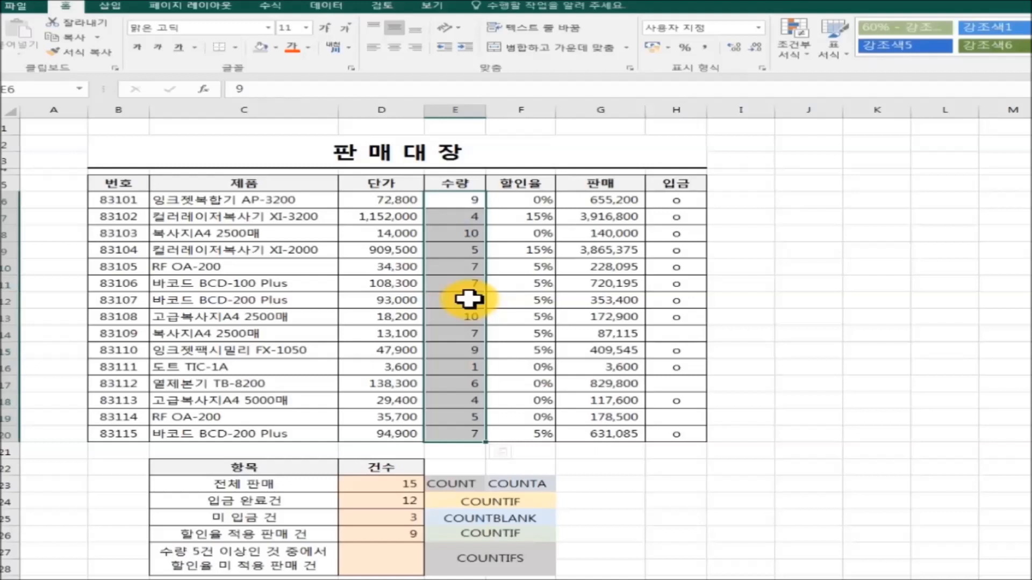
click(652, 469)
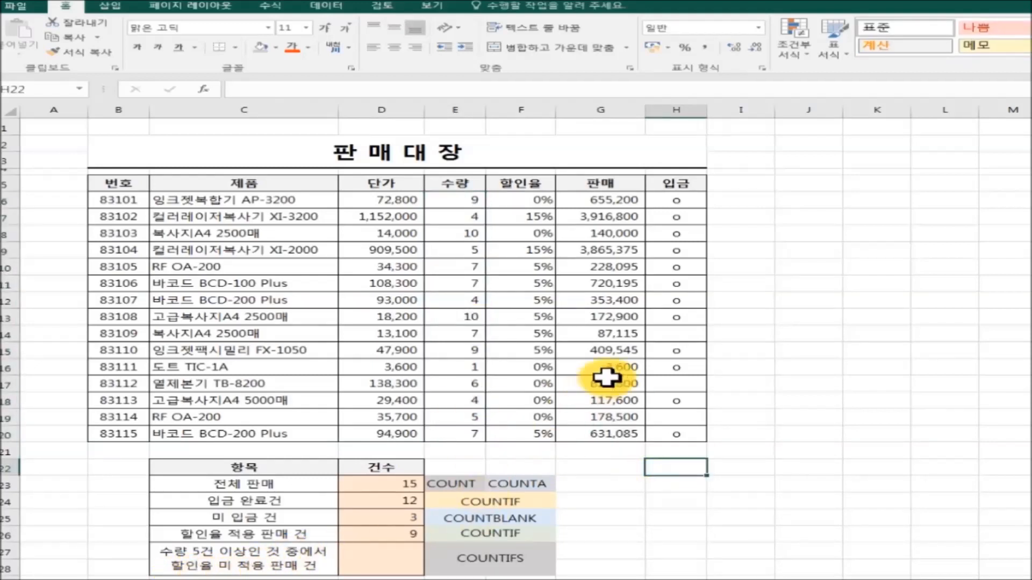
drag(512, 202, 519, 430)
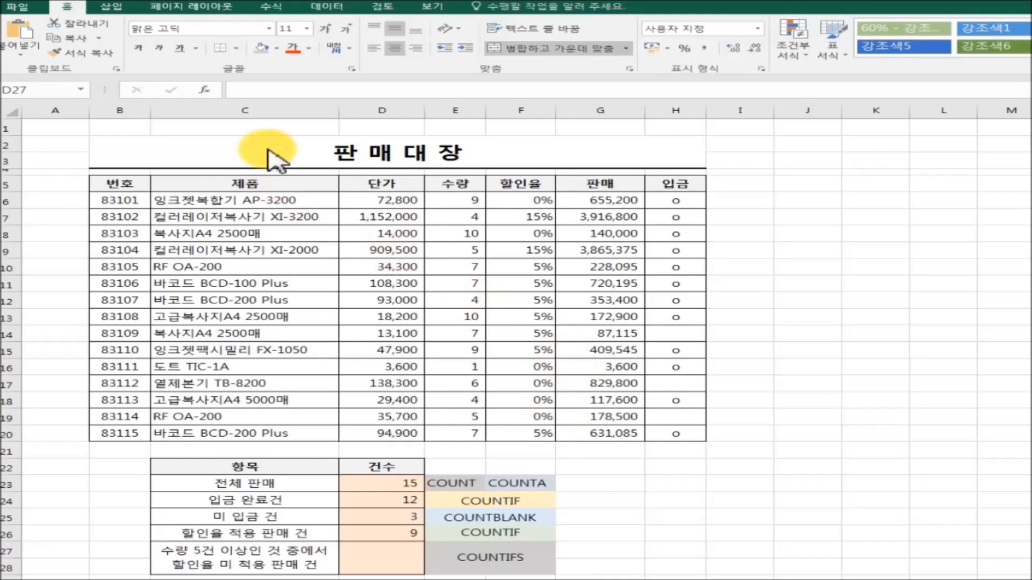
Insert a COUNTIFS function in D27 with the quantity range E6:E20 and the criterion ">=5" as its first condition.
click(205, 91)
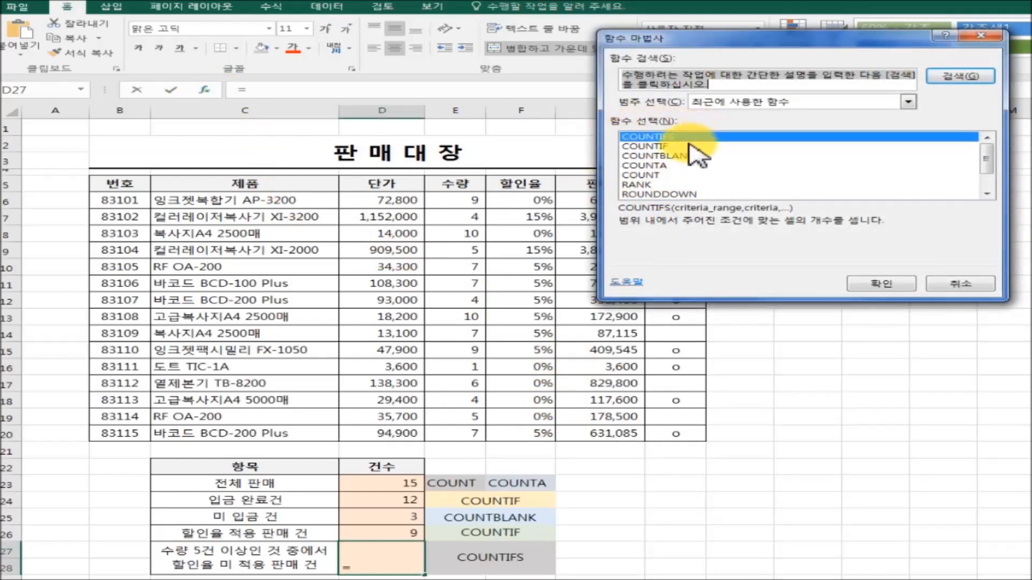
click(881, 283)
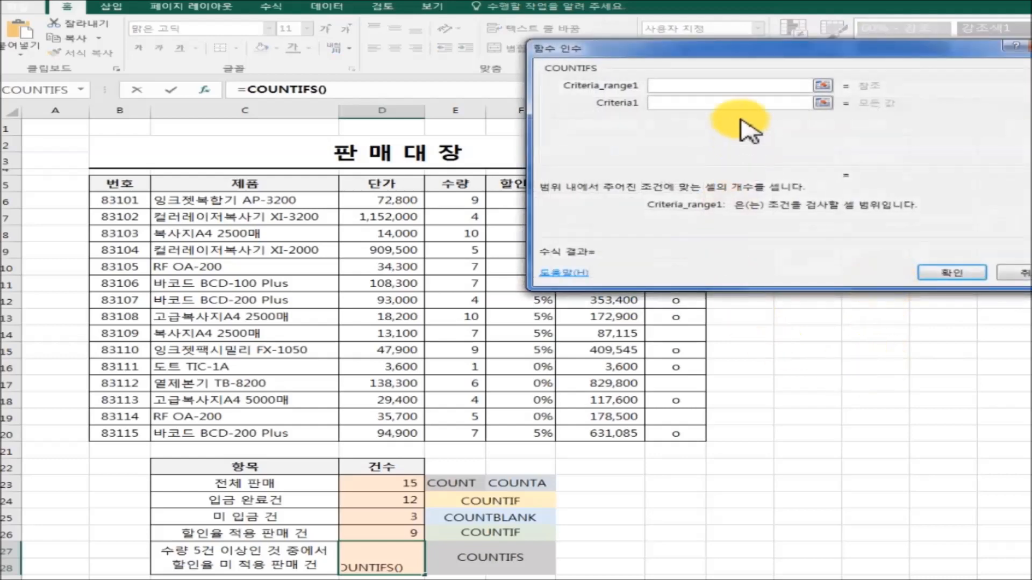
drag(742, 51, 885, 105)
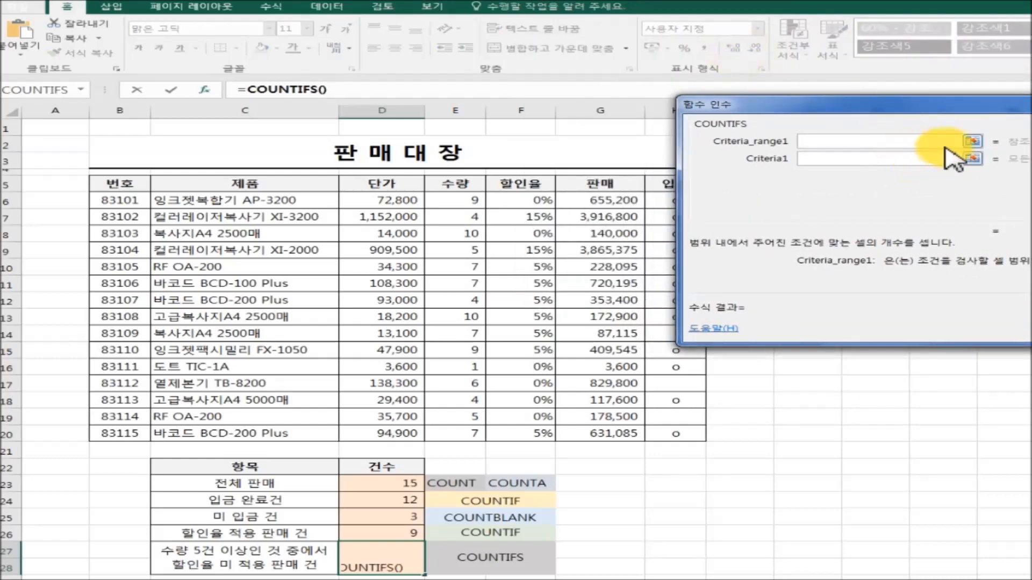
drag(887, 108, 909, 103)
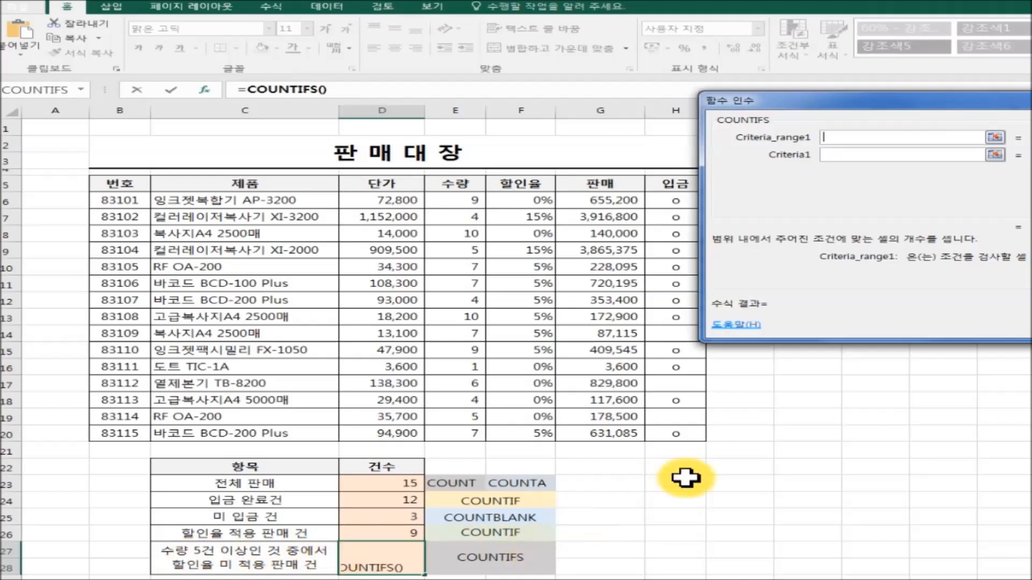
click(999, 139)
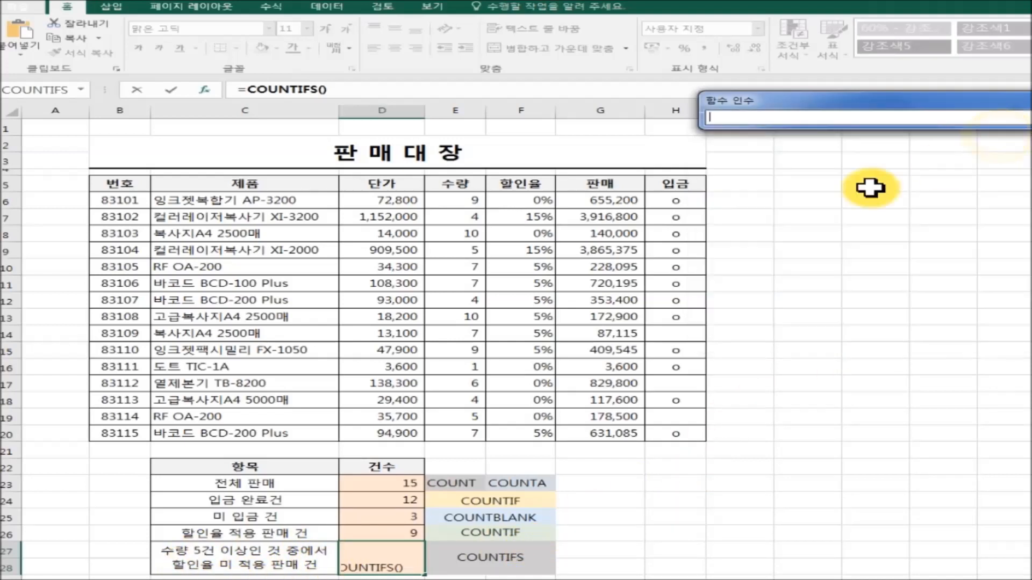
drag(463, 200, 468, 430)
drag(887, 104, 668, 110)
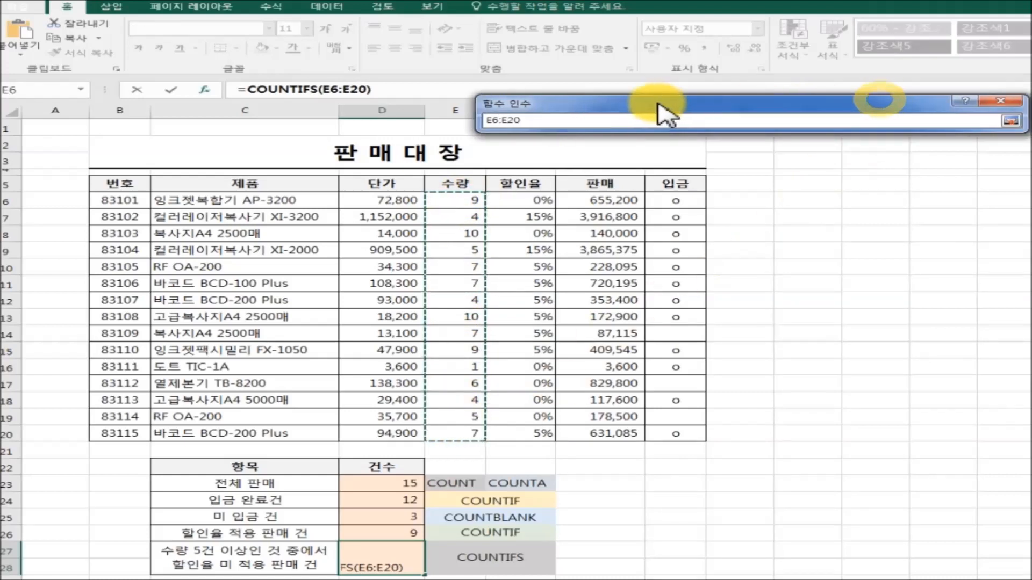
click(1005, 125)
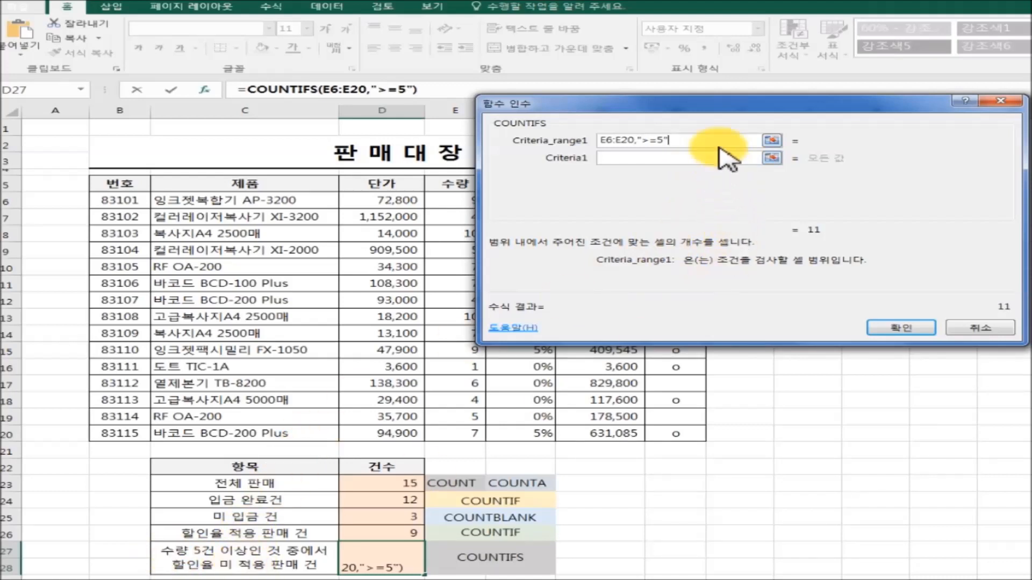
Add the discount range F6:F20 with the criterion "=0" and complete the formula as =COUNTIFS(E6:E20,">=5",F6:F20,"=0").
drag(719, 122, 953, 114)
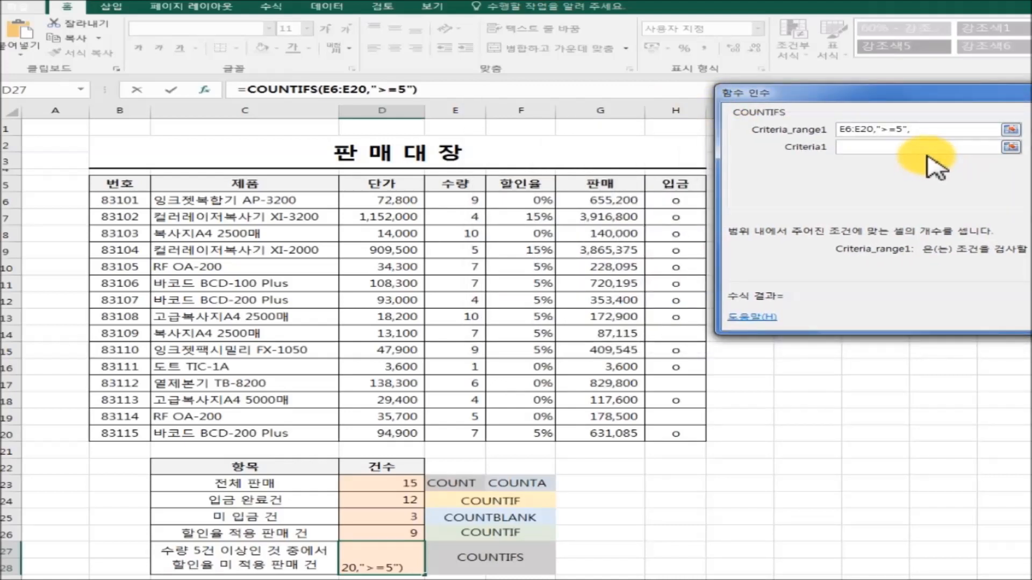
drag(524, 200, 520, 433)
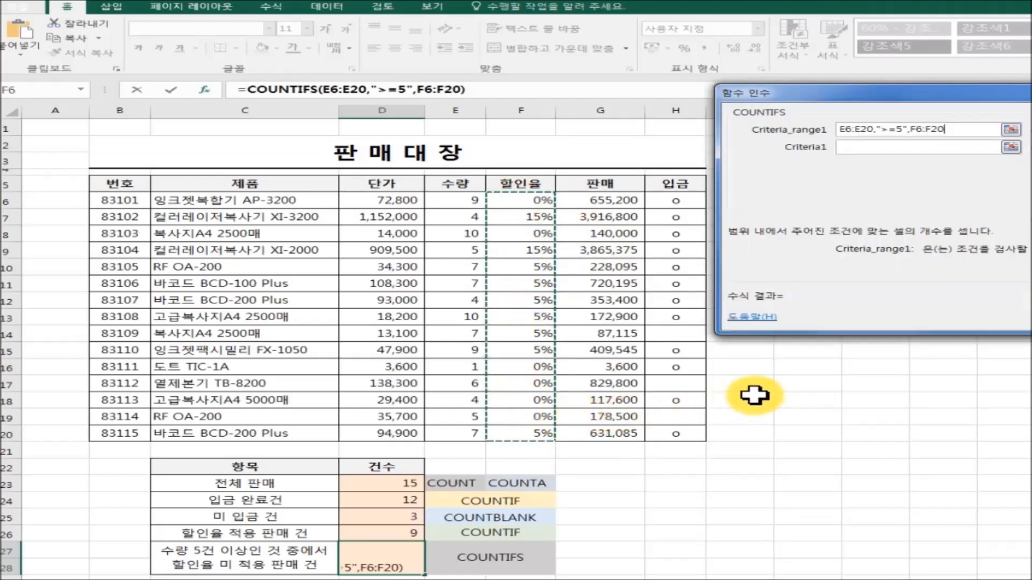
text(,"=0)
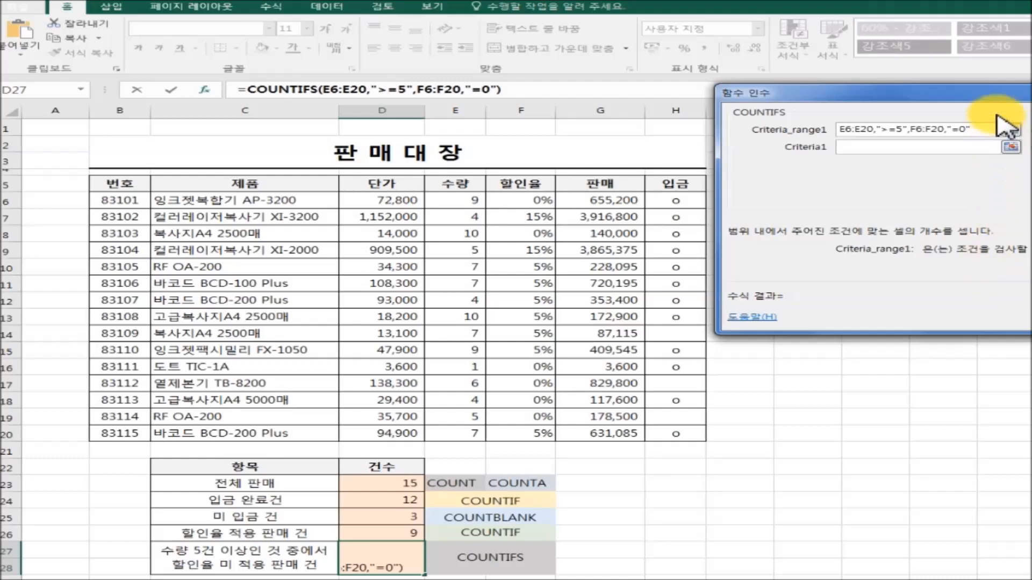
drag(1006, 97, 781, 102)
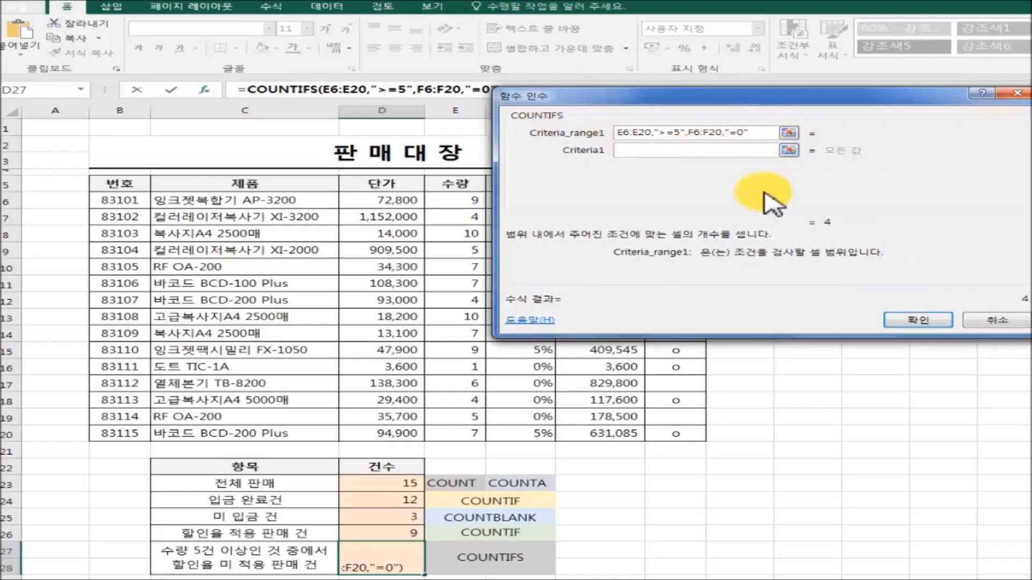
click(919, 320)
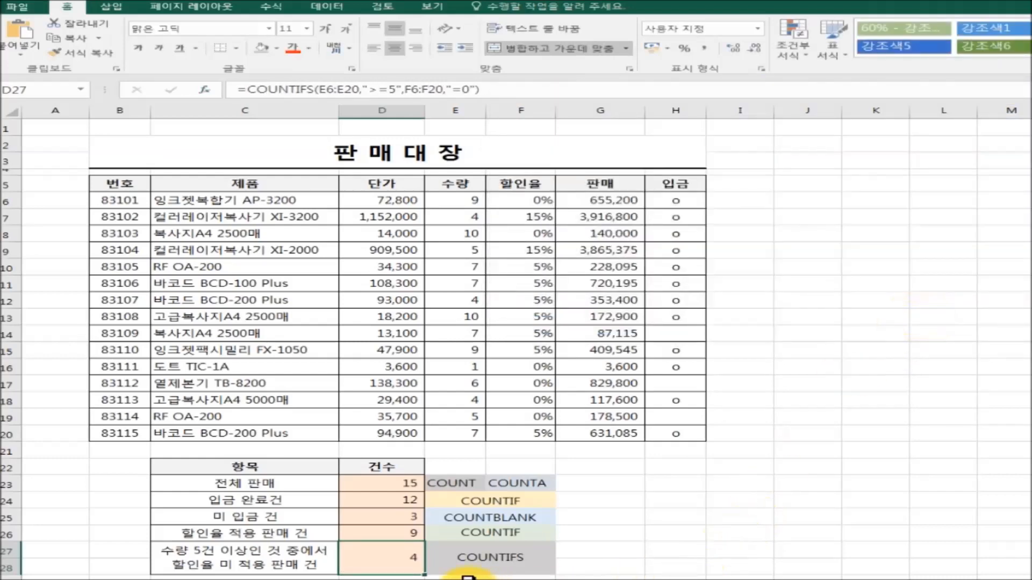